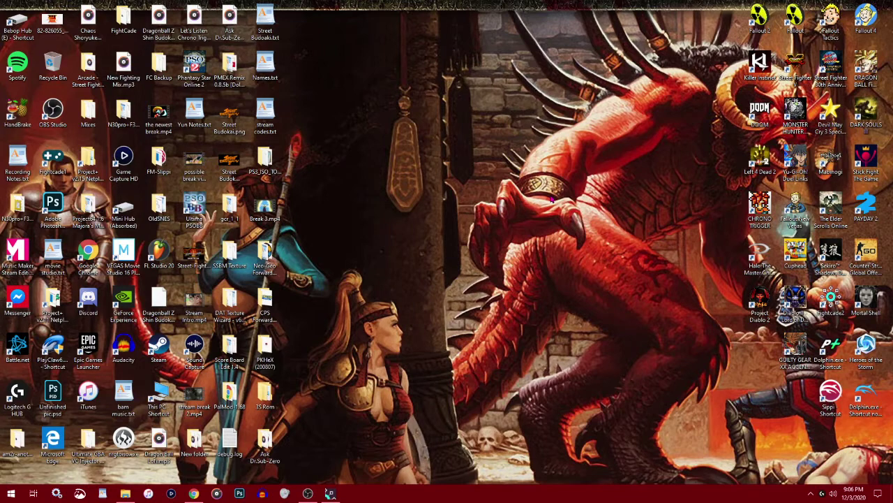
# - Switch to Chrome and download the Grouflon/3rd_training_lua GitHub repository as a ZIP file
pyautogui.click(818, 79)
pyautogui.click(193, 492)
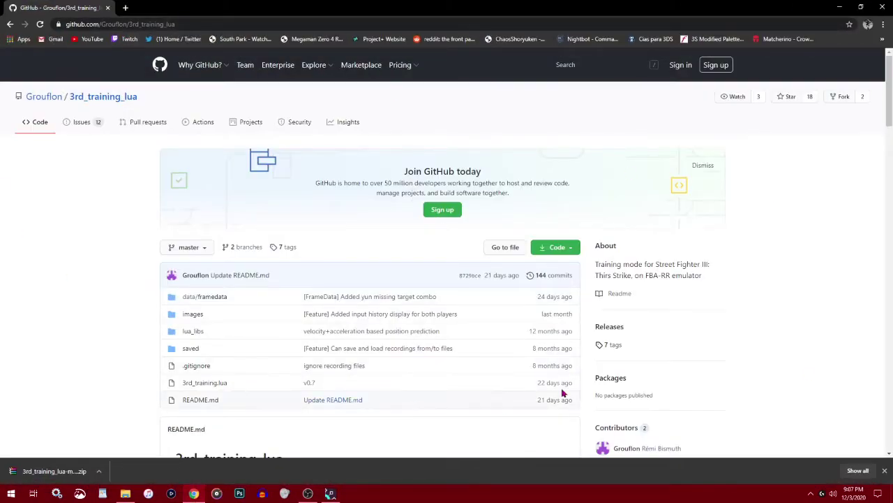
pyautogui.click(153, 23)
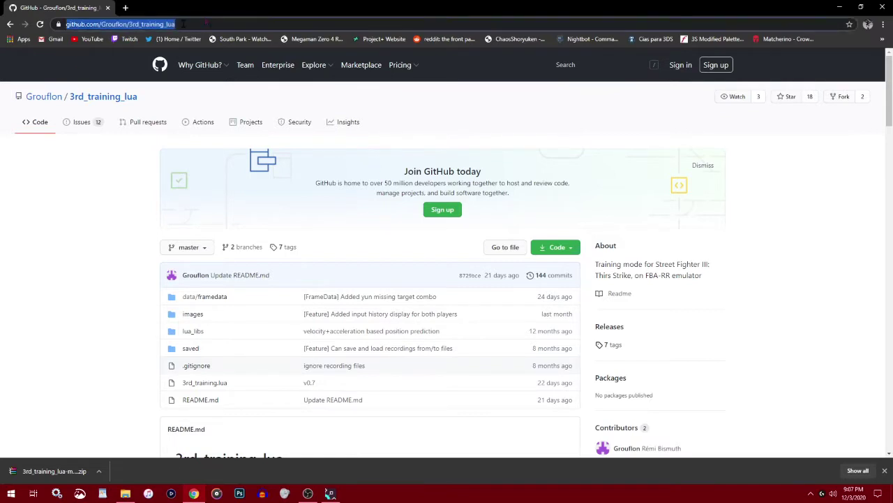
pyautogui.click(89, 235)
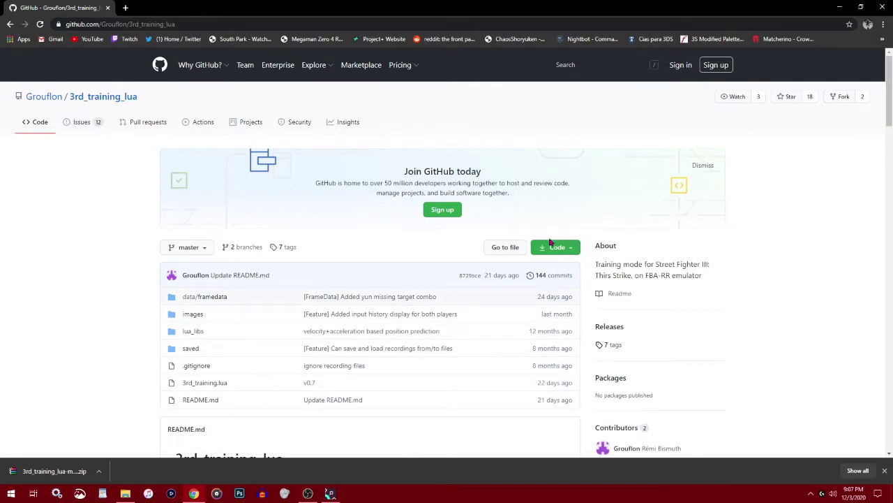
pyautogui.click(570, 249)
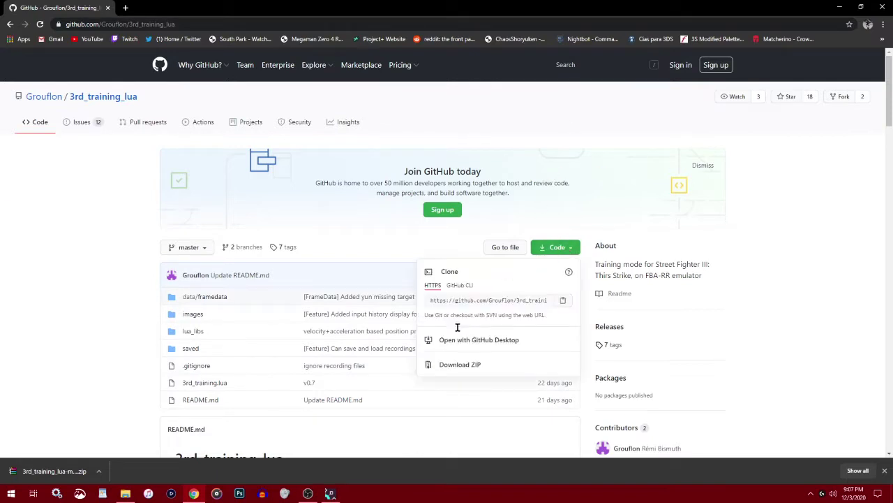
pyautogui.click(460, 368)
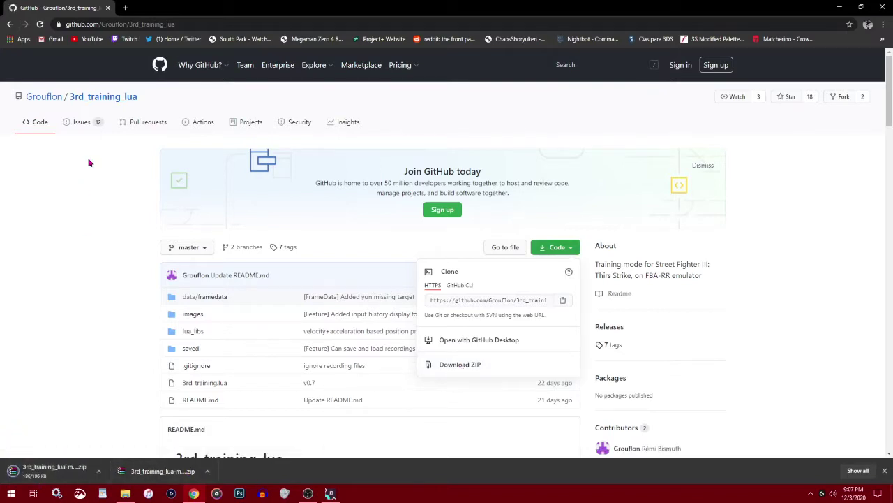
# - Locate the downloaded 3rd_training_lua-master.zip in the Downloads folder and move it onto the desktop
pyautogui.click(100, 472)
pyautogui.click(115, 441)
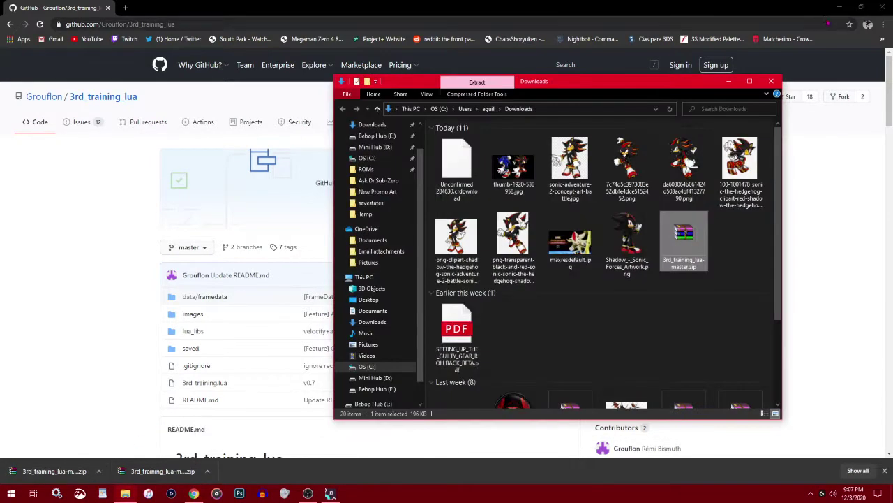
pyautogui.click(840, 8)
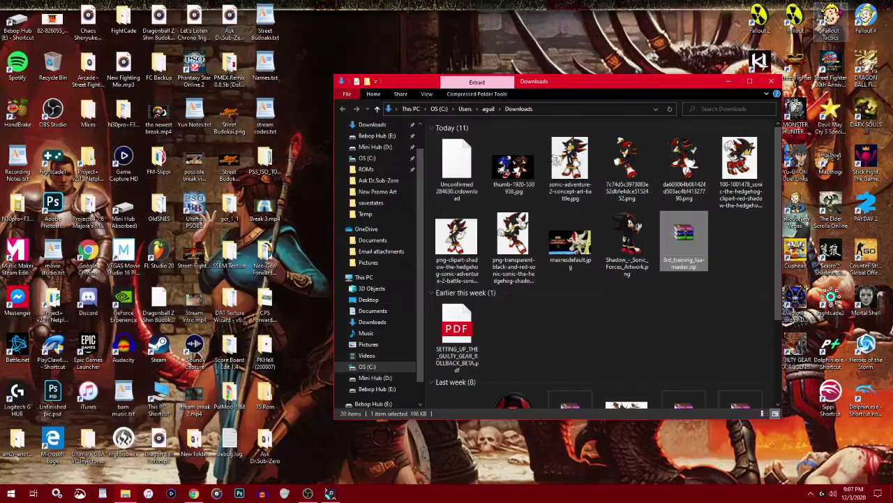
pyautogui.moveTo(643, 78); pyautogui.dragTo(675, 104)
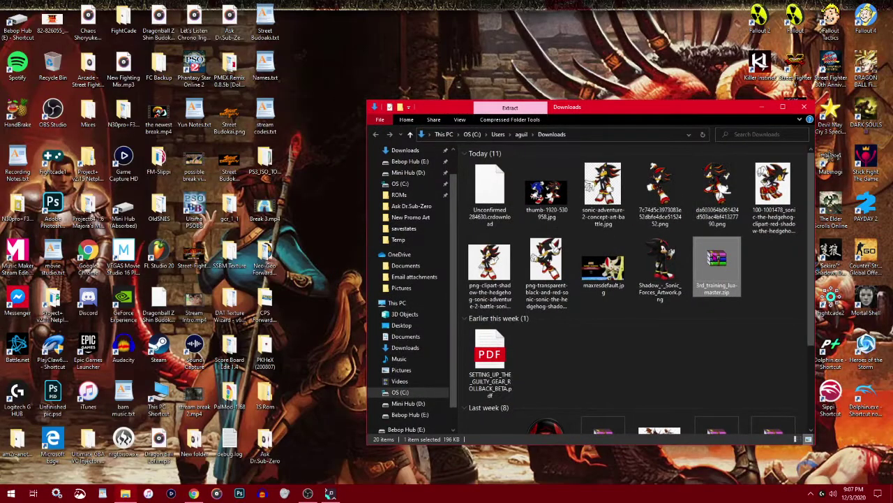
pyautogui.moveTo(715, 257); pyautogui.dragTo(336, 70)
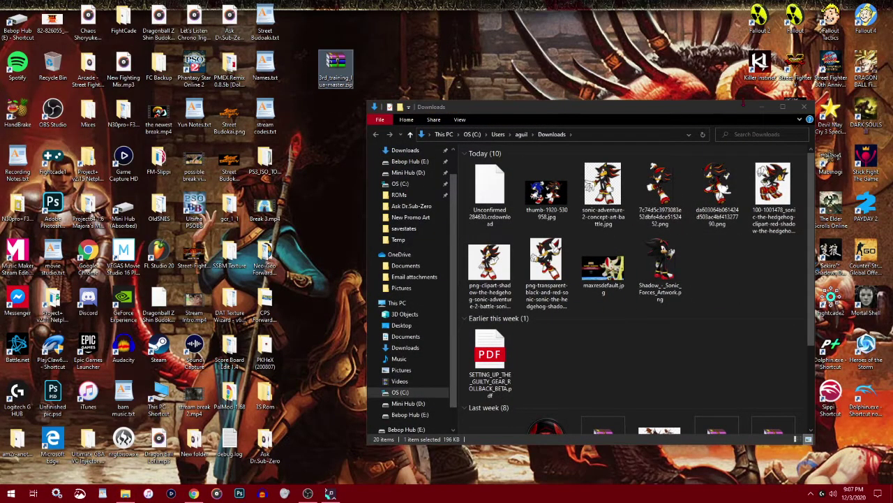
pyautogui.click(805, 106)
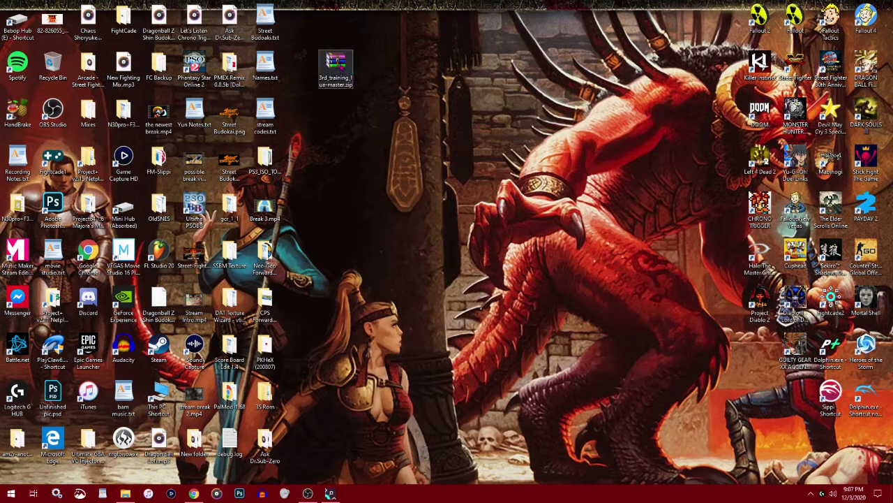
# - Line the ZIP file up with the other desktop icons and extract it to a 3rd_training_lua-master folder
pyautogui.moveTo(336, 70); pyautogui.dragTo(302, 24)
pyautogui.rightClick(305, 20)
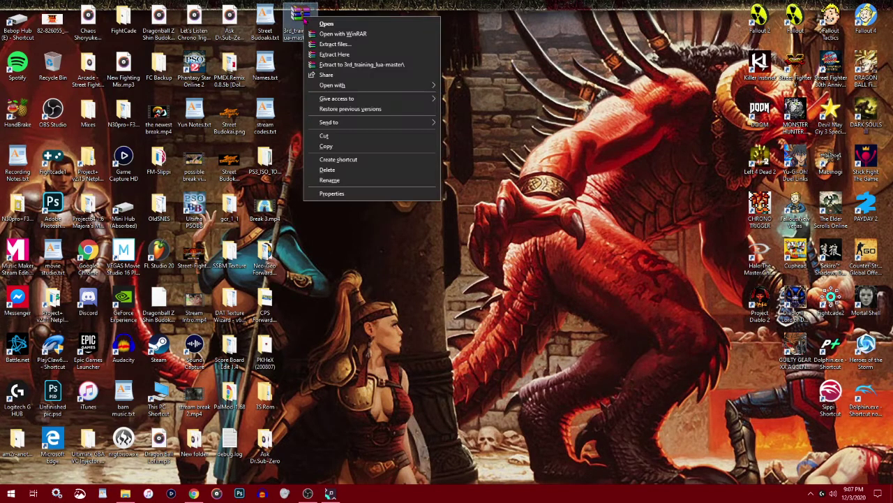
pyautogui.click(375, 65)
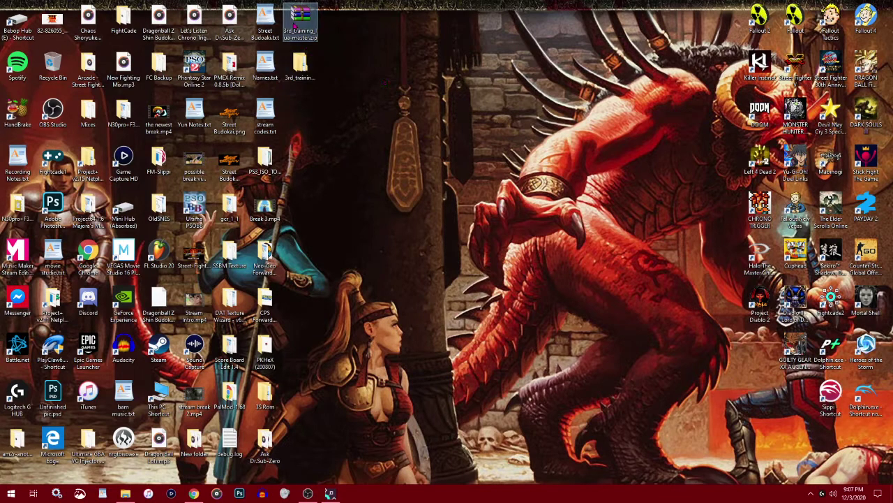
# - Move the inner 3rd_training_lua-master folder out of the extracted folder onto the desktop
pyautogui.doubleClick(301, 66)
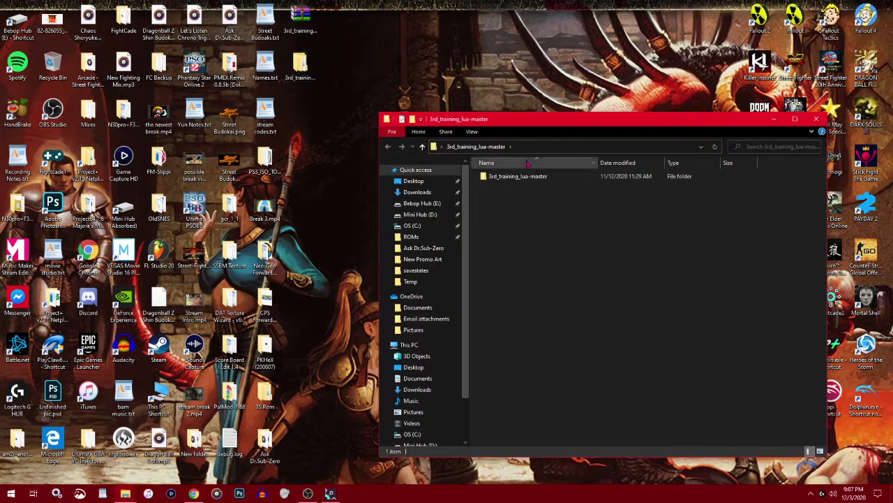
pyautogui.moveTo(534, 177); pyautogui.dragTo(425, 61)
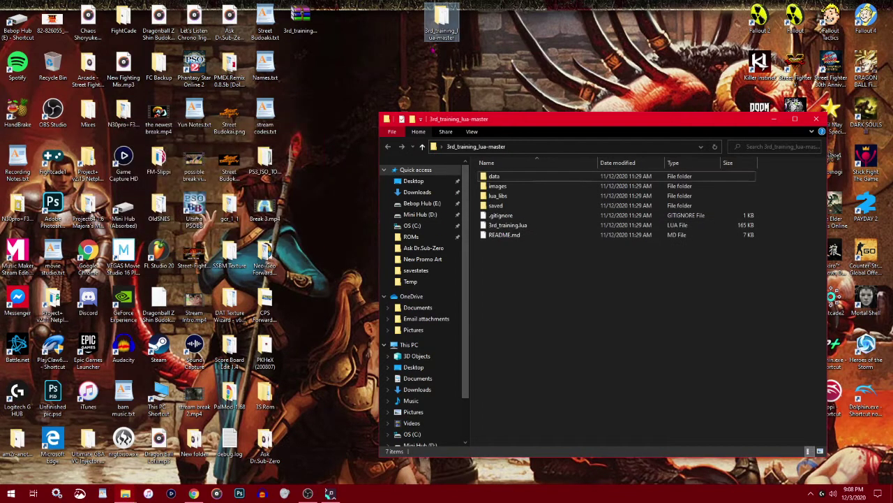
pyautogui.moveTo(438, 25); pyautogui.dragTo(371, 66)
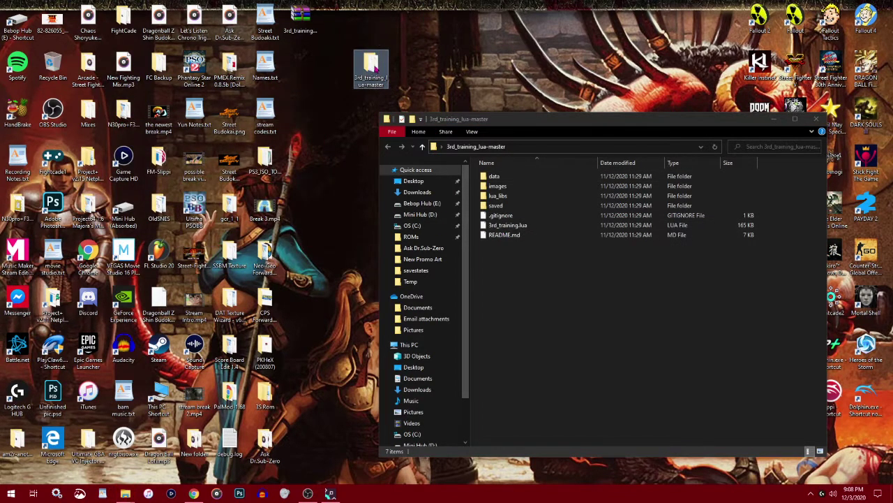
pyautogui.click(815, 119)
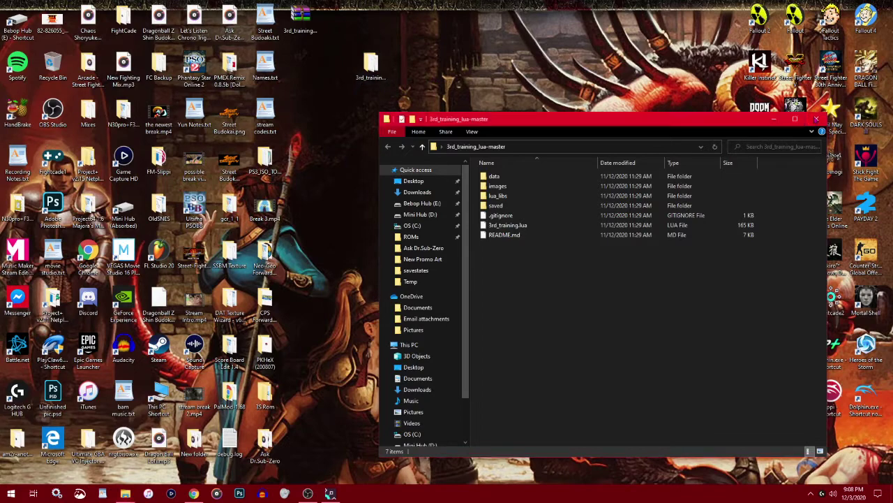
# - Examine the contents of the desktop's 3rd_training_lua-master folder, including the 3rd_training.lua script
pyautogui.doubleClick(370, 67)
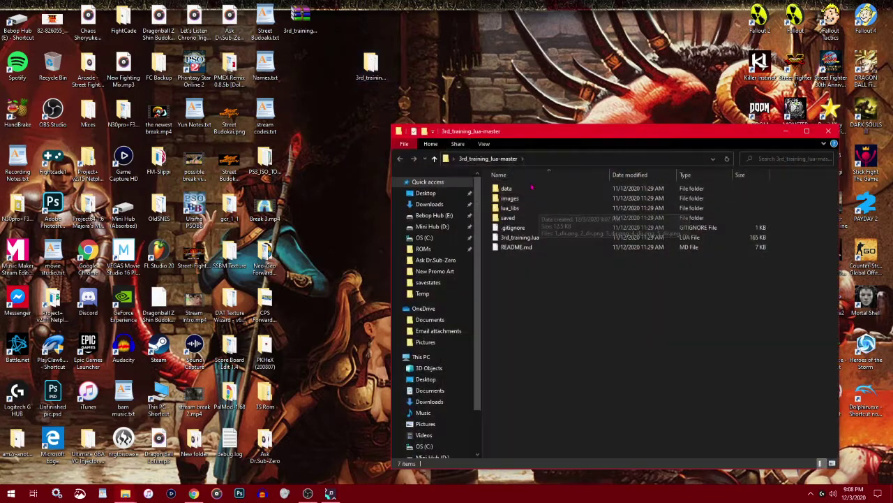
pyautogui.click(537, 239)
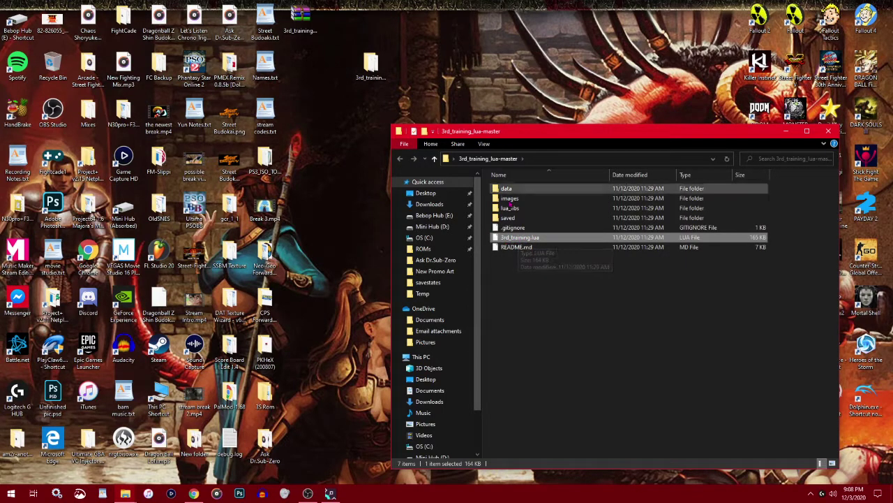
pyautogui.click(835, 132)
# - Move the ZIP file to the Recycle Bin and place the 3rd_training_lua-master folder in its spot on the desktop
pyautogui.moveTo(370, 64); pyautogui.dragTo(308, 65)
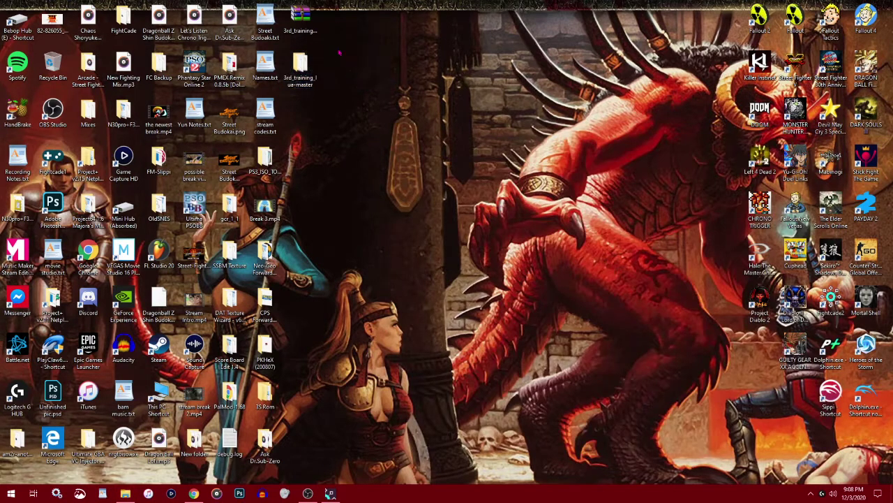
pyautogui.moveTo(299, 24); pyautogui.dragTo(53, 66)
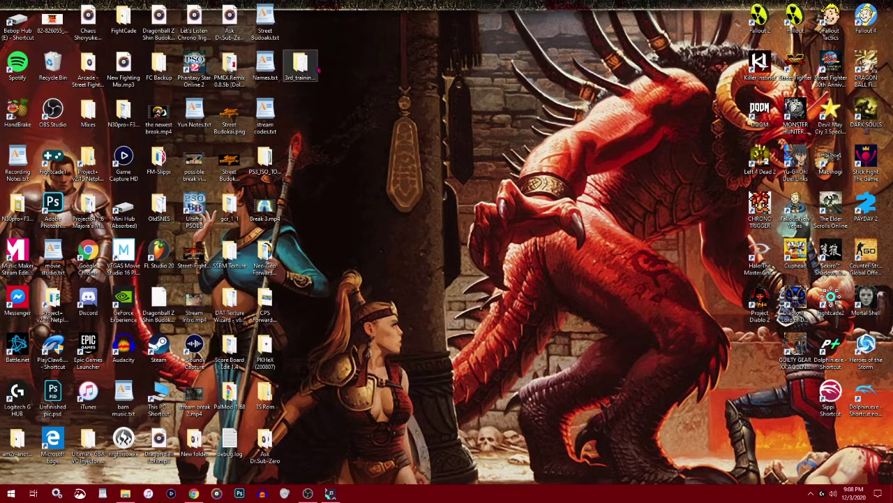
pyautogui.moveTo(309, 68); pyautogui.dragTo(309, 22)
pyautogui.click(386, 76)
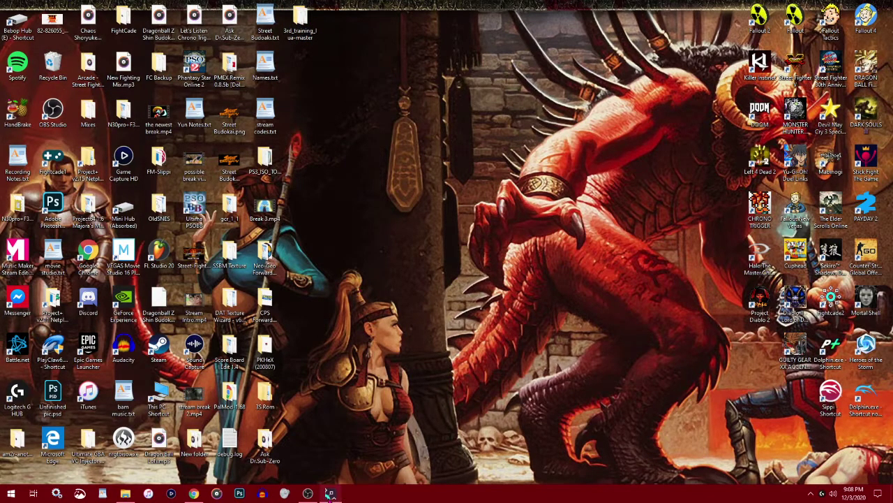
# - Switch to Fightcade, launch a test game of Street Fighter III 3rd Strike, and check the volume mixer
pyautogui.click(330, 493)
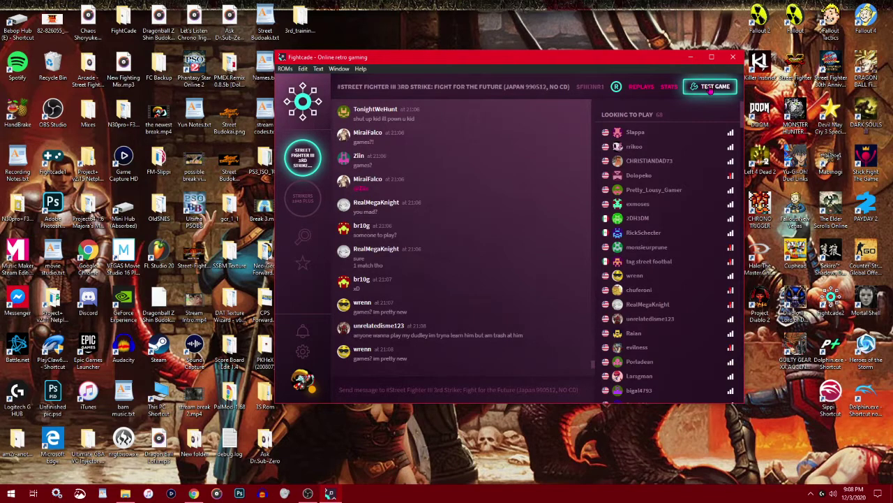
pyautogui.click(711, 86)
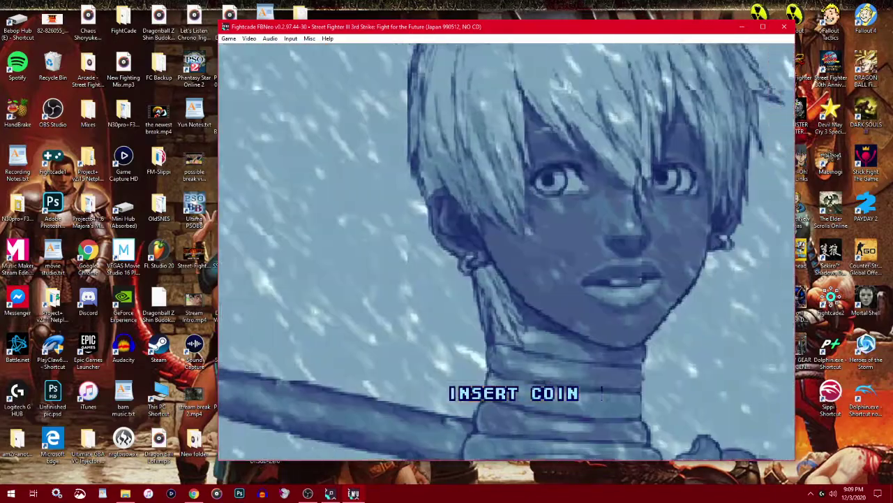
pyautogui.click(284, 493)
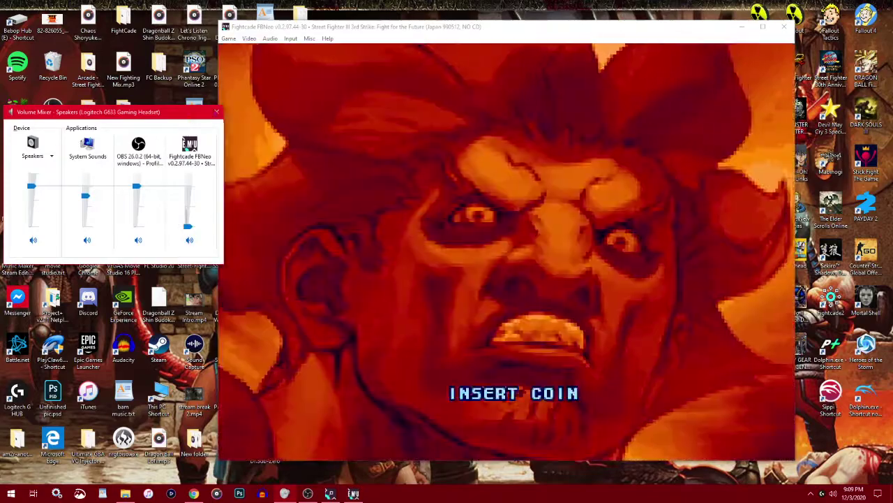
pyautogui.click(466, 35)
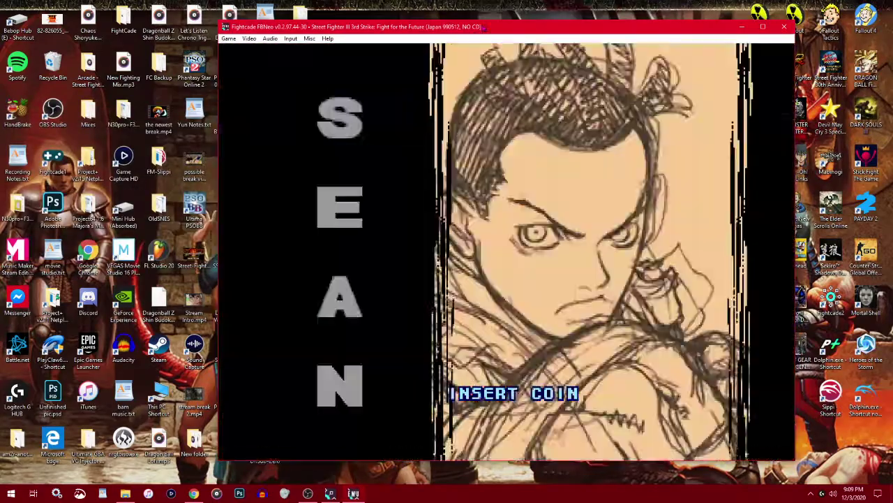
# - Review the game input mapping and start a one-player game with Ken as the character
pyautogui.press('F5')
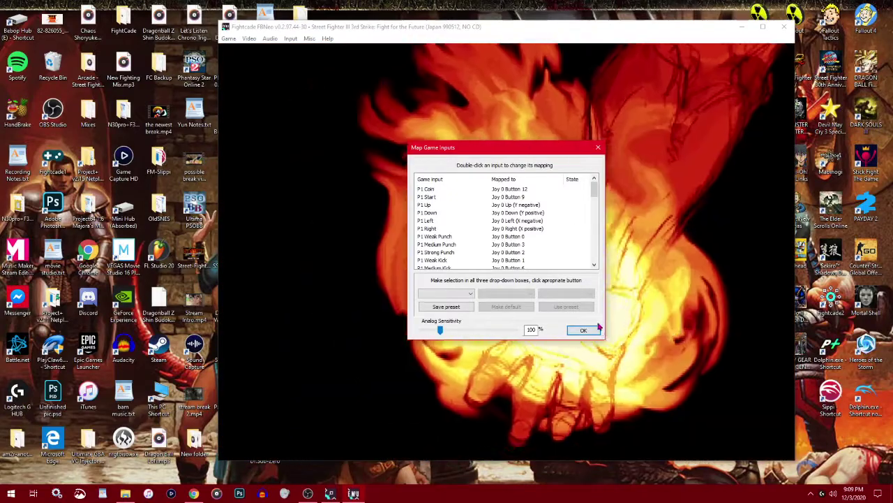
pyautogui.click(593, 330)
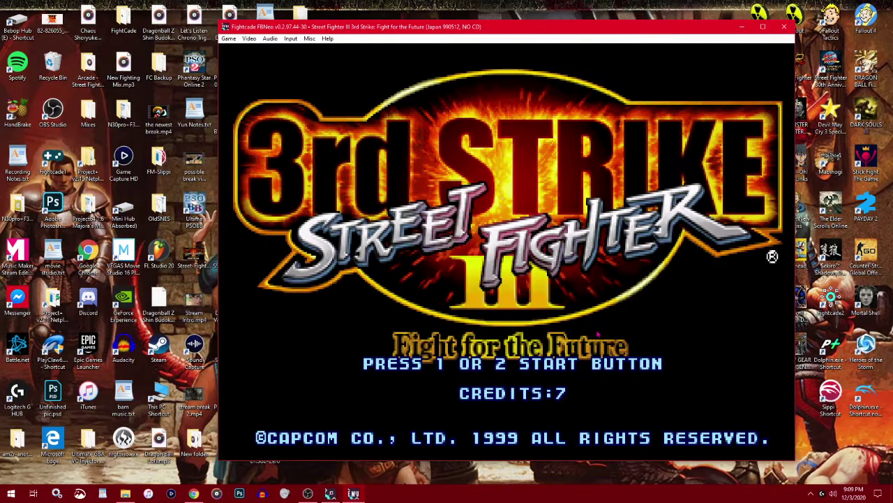
pyautogui.press('1')
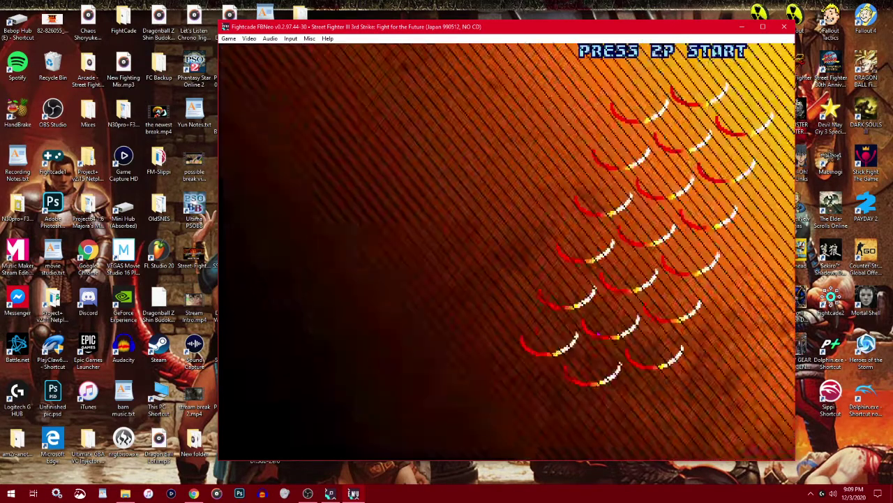
pyautogui.press('Right')
pyautogui.press('Right')
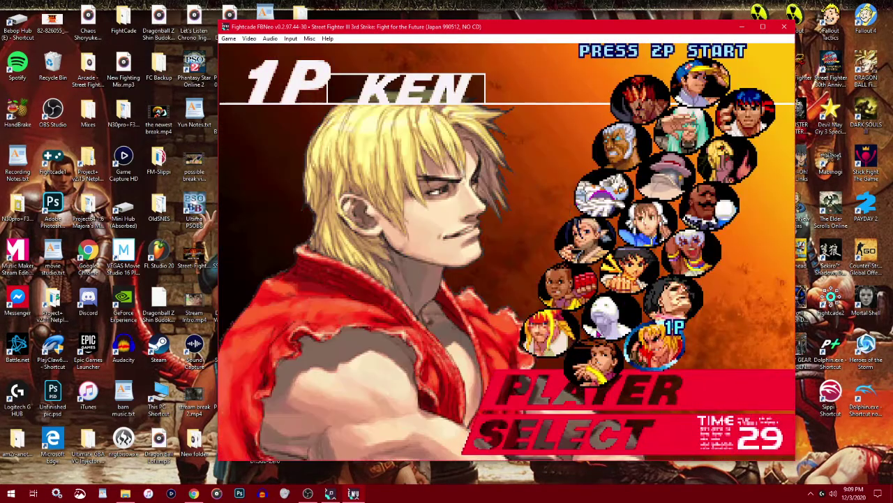
pyautogui.press('a')
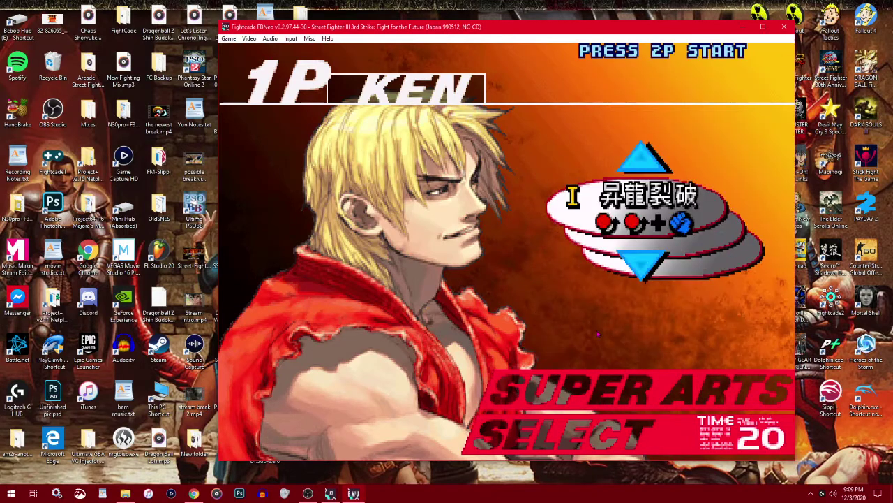
# - Review the player 2 controls in the game input mapping
pyautogui.press('F5')
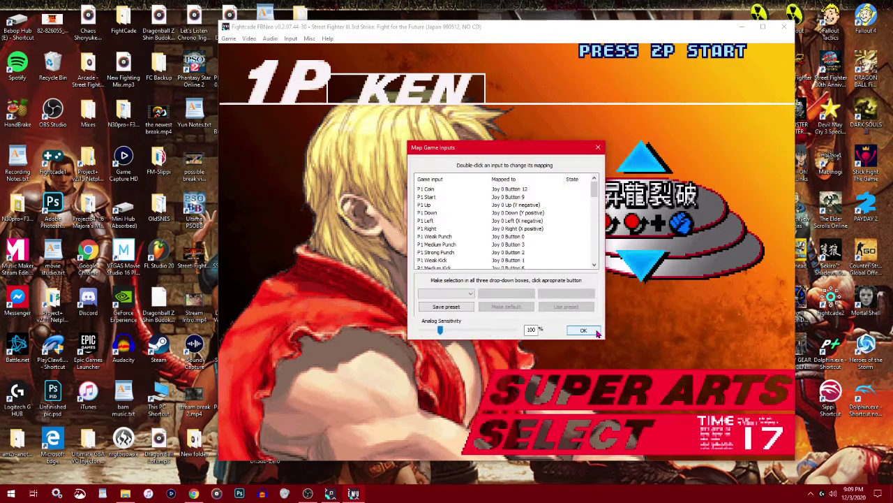
pyautogui.scroll(-3, 541, 242)
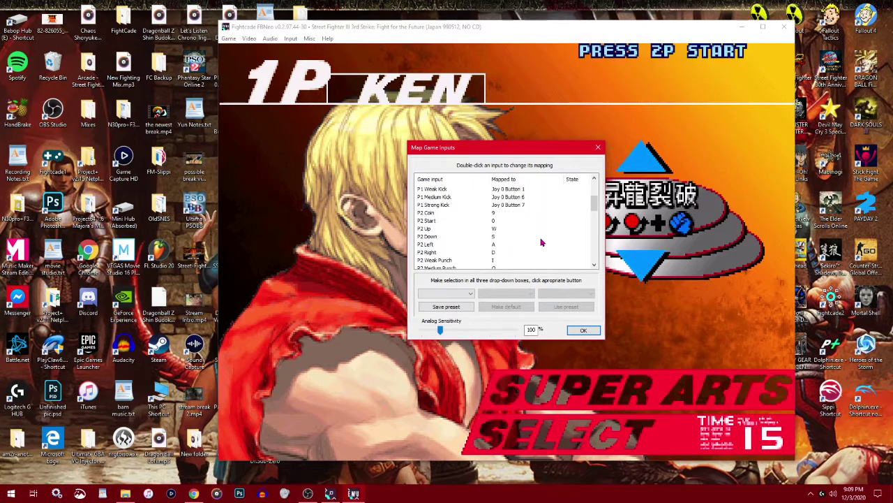
pyautogui.scroll(-4, 542, 241)
pyautogui.scroll(2, 545, 236)
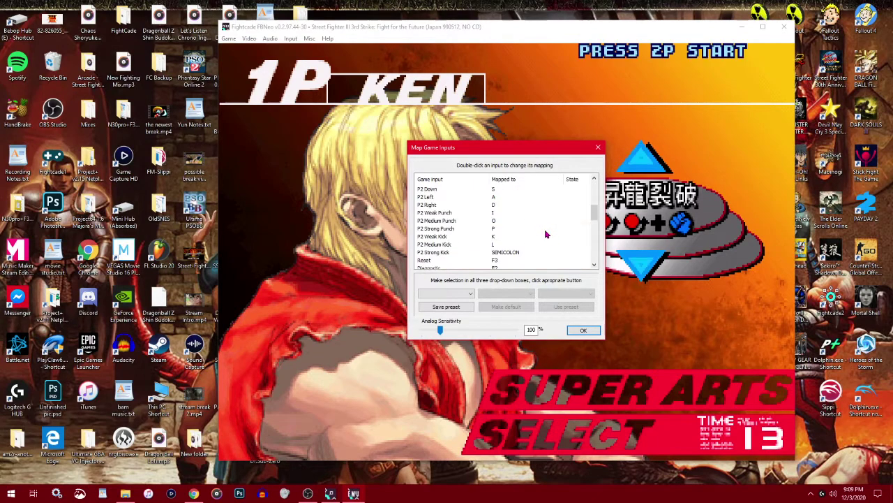
# - Look over the emulator's game options, including Lua scripting, and close the game input mapping dialog
pyautogui.click(226, 30)
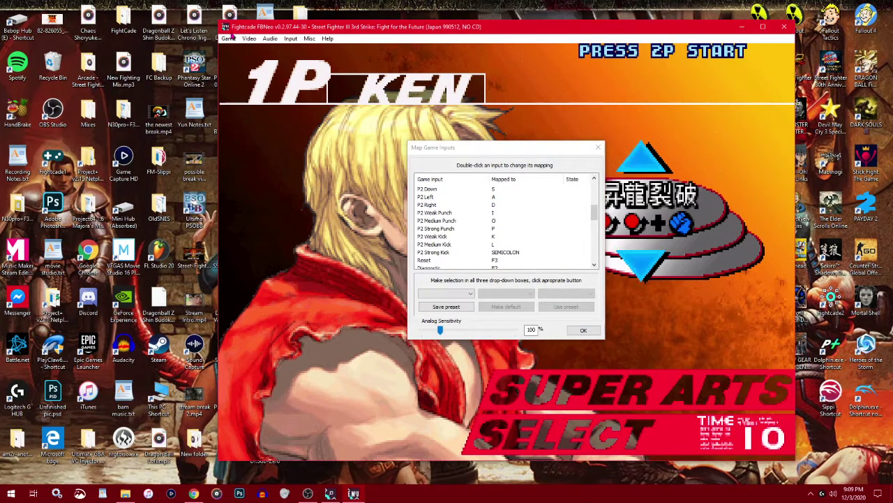
pyautogui.click(228, 39)
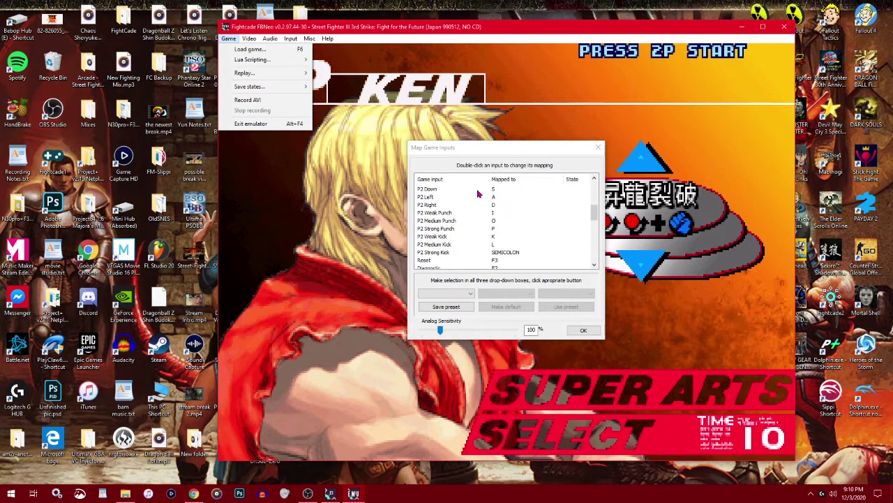
pyautogui.click(583, 330)
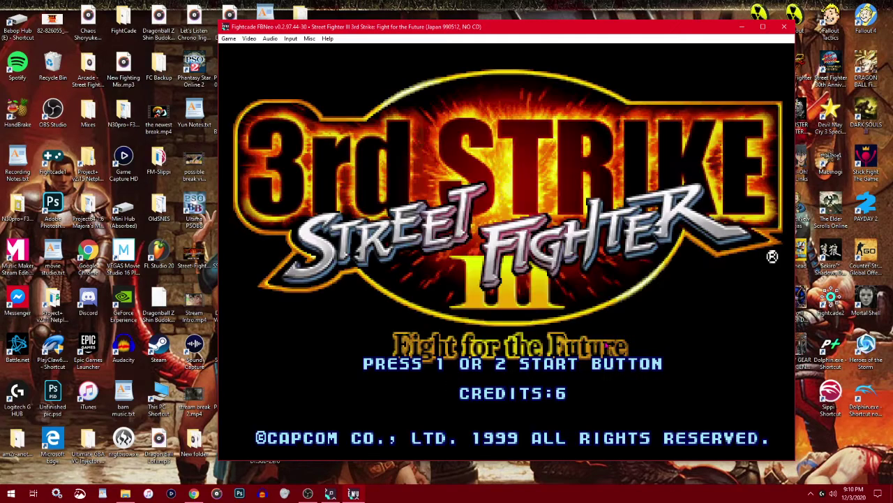
# - Start a one-player game and browse the character roster, ending with player 1's cursor on Ken
pyautogui.press('1')
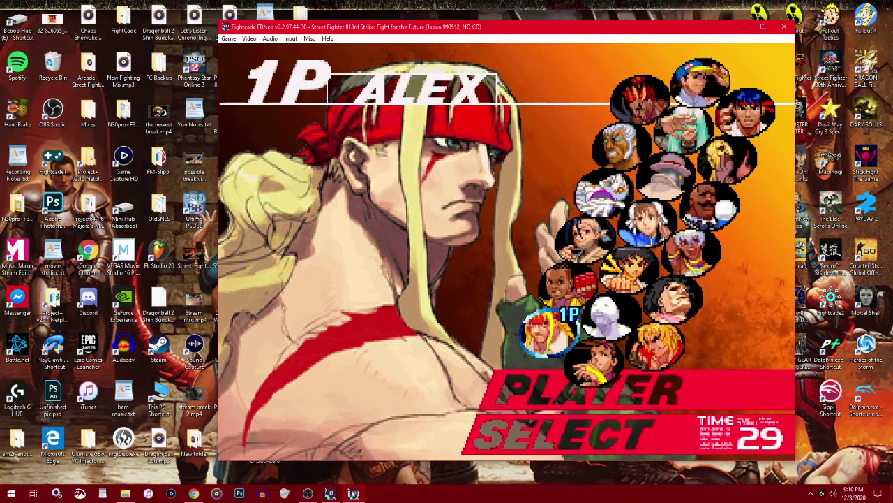
pyautogui.press('Right')
pyautogui.press('Right')
pyautogui.press('Down')
pyautogui.press('Up')
pyautogui.press('Down')
pyautogui.press('Left')
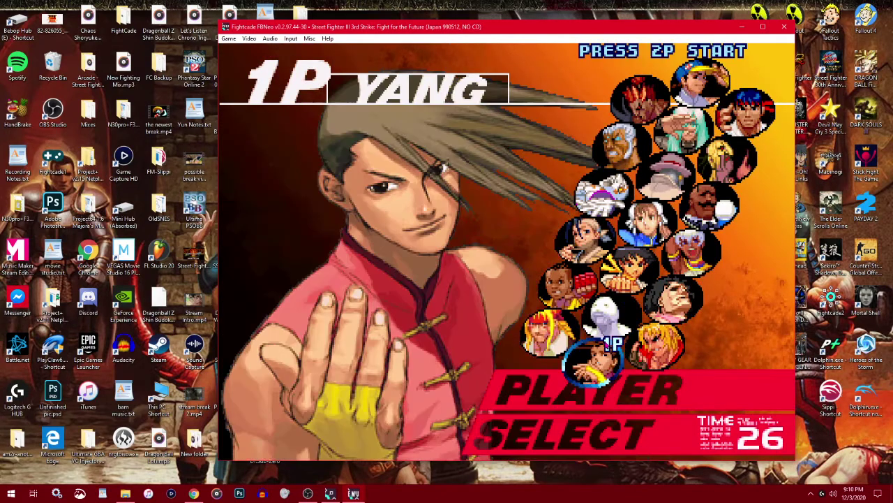
pyautogui.press('Left')
pyautogui.press('Right')
pyautogui.press('Right')
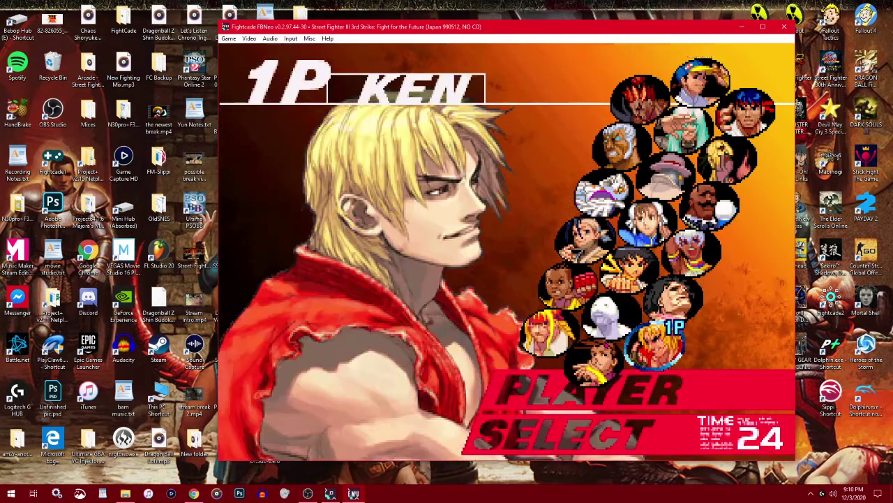
pyautogui.press('Up')
pyautogui.press('Left')
pyautogui.press('Left')
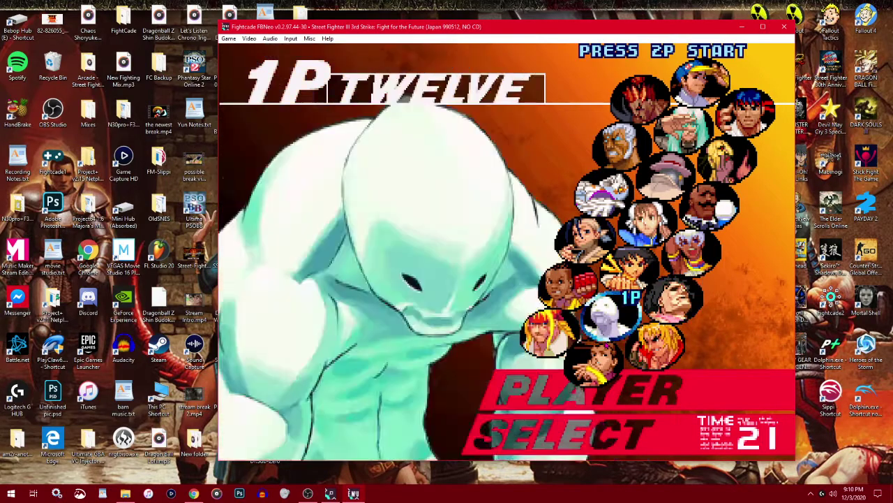
pyautogui.press('Up')
pyautogui.press('Right')
pyautogui.press('Right')
pyautogui.press('Up')
pyautogui.press('Up')
pyautogui.press('Left')
pyautogui.press('Left')
pyautogui.press('Up')
pyautogui.press('Up')
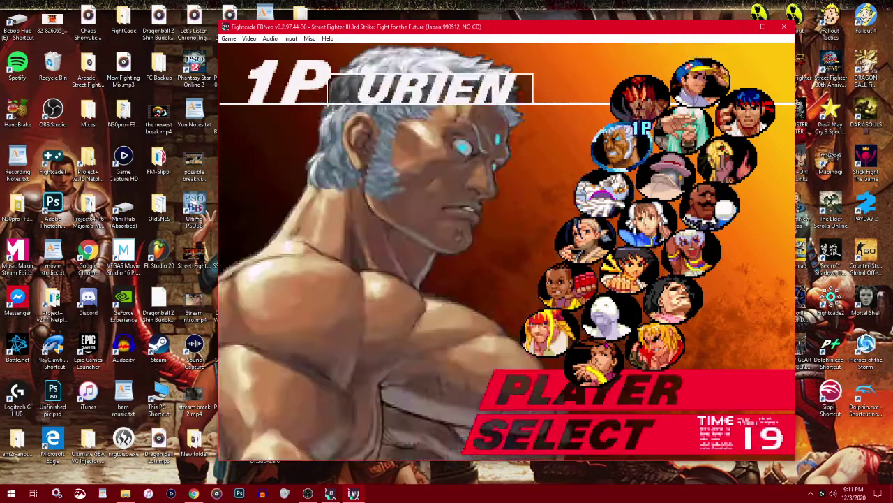
pyautogui.press('Right')
pyautogui.press('Right')
pyautogui.press('Down')
pyautogui.press('Up')
pyautogui.press('Up')
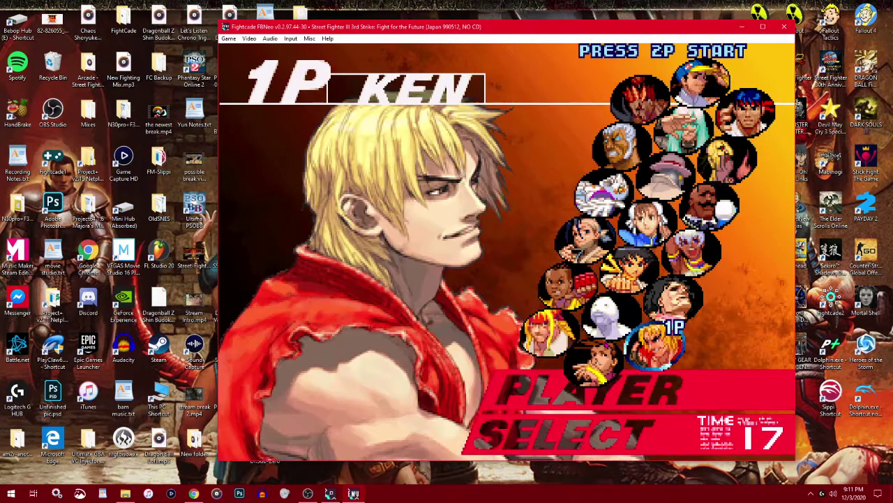
# - Confirm Ken as player 1's character and pick Super Art III for him
pyautogui.press('a')
pyautogui.press('Up')
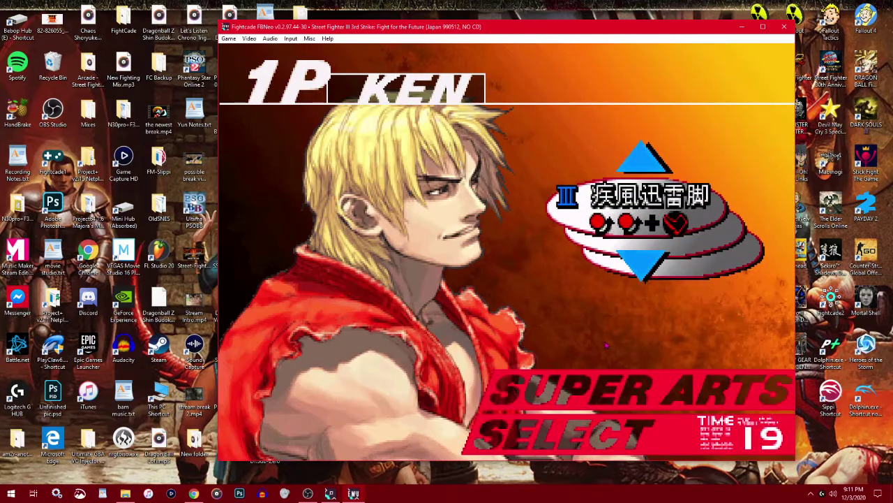
pyautogui.press('a')
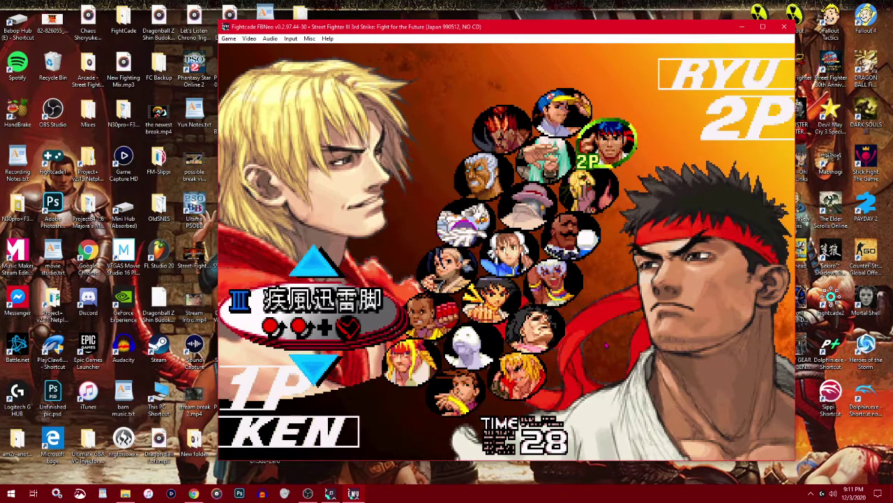
# - Browse the roster for player 2 and choose Chun-Li as the opponent
pyautogui.press('Up')
pyautogui.press('Left')
pyautogui.press('Up')
pyautogui.press('Right')
pyautogui.press('Down')
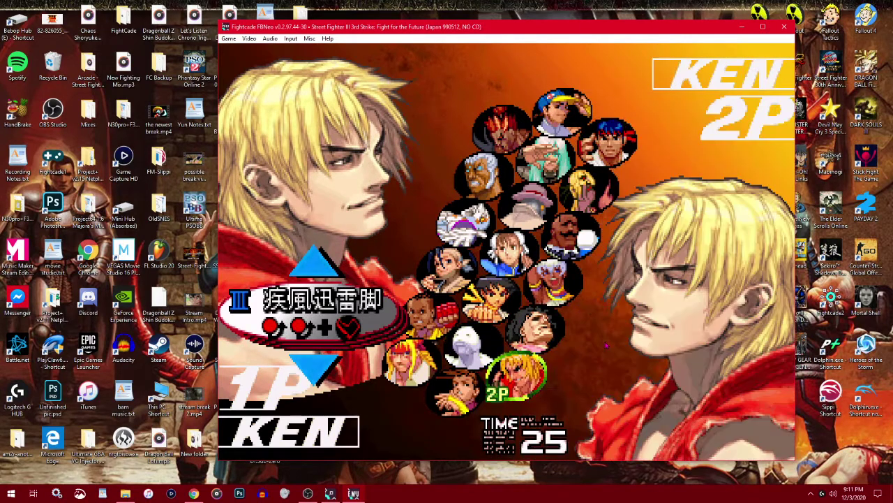
pyautogui.press('Up')
pyautogui.press('Up')
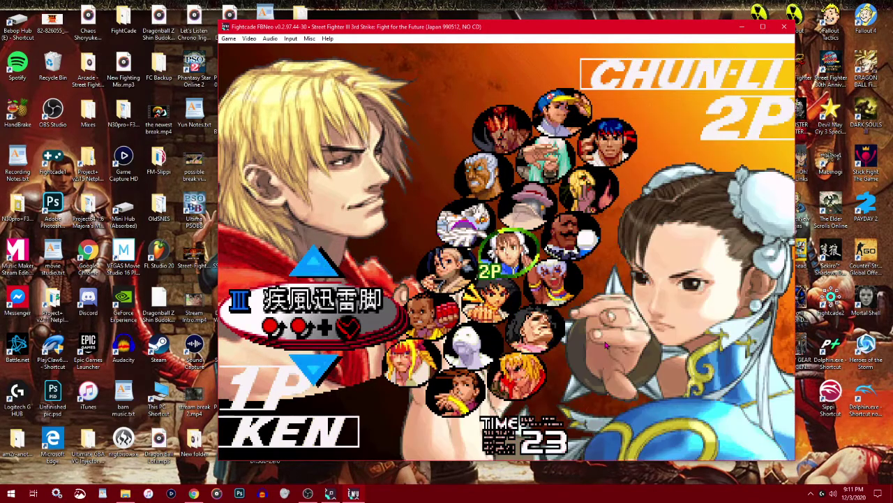
pyautogui.press('a')
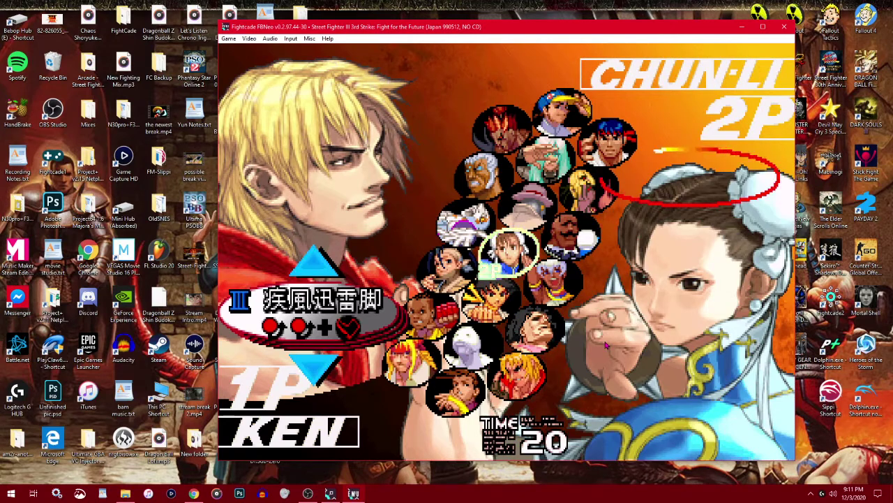
# - Give Chun-Li Super Art II and proceed to the match against Ken
pyautogui.press('Up')
pyautogui.press('Up')
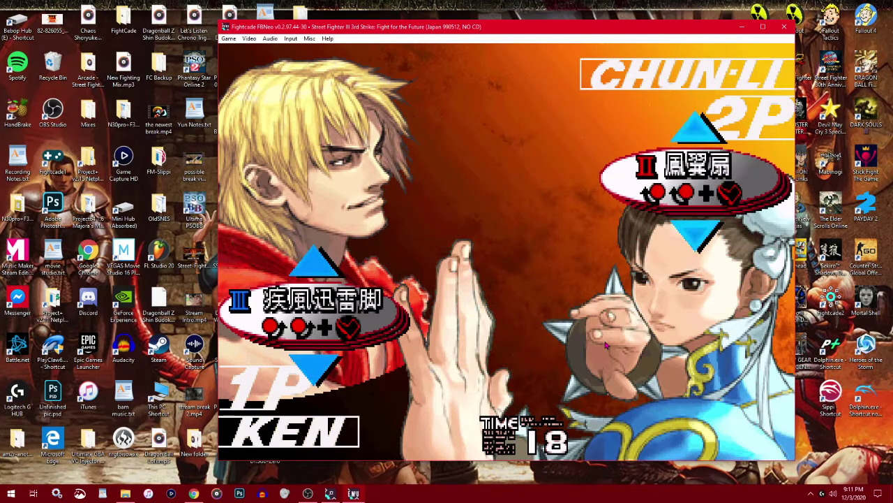
pyautogui.press('a')
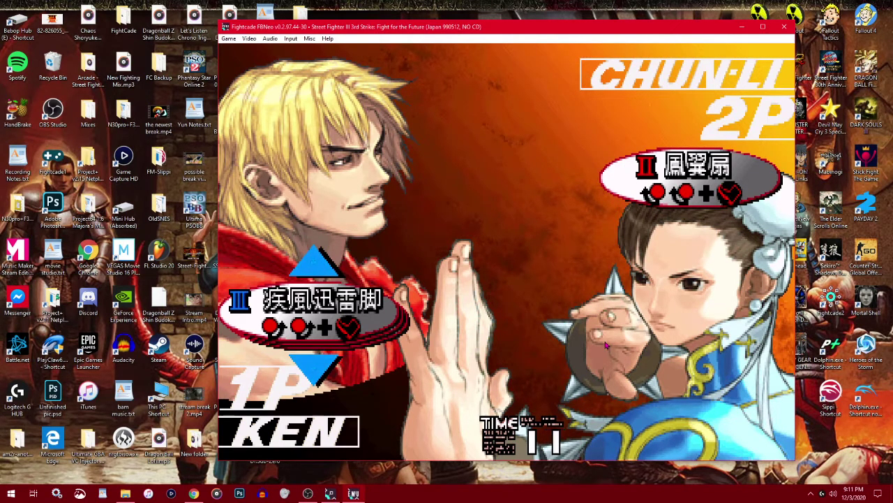
pyautogui.press('Up')
pyautogui.press('Down')
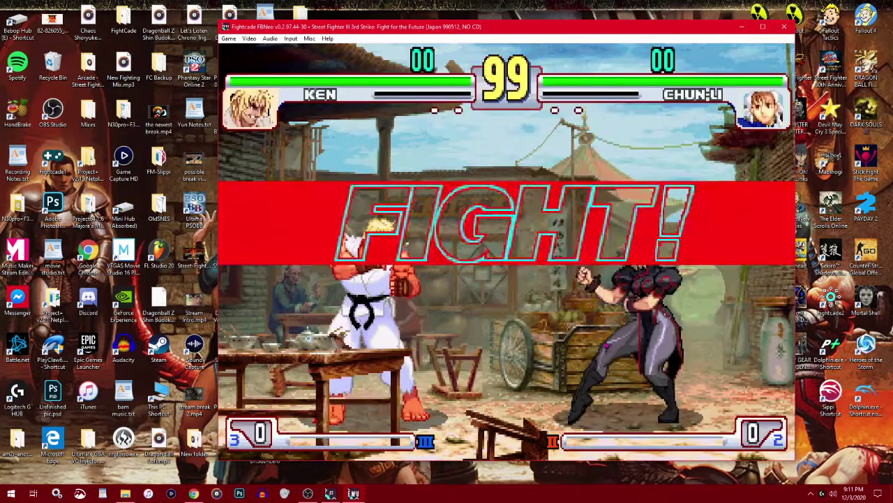
# - Fight Chun-Li as Ken, combining forward jumps, ground attacks and special moves to wear down her health
pyautogui.press('Right')
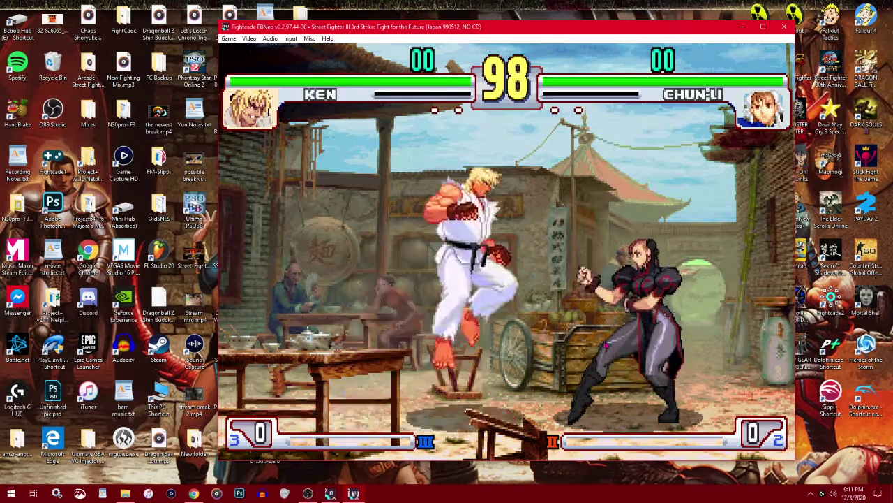
pyautogui.press('c')
pyautogui.press('d')
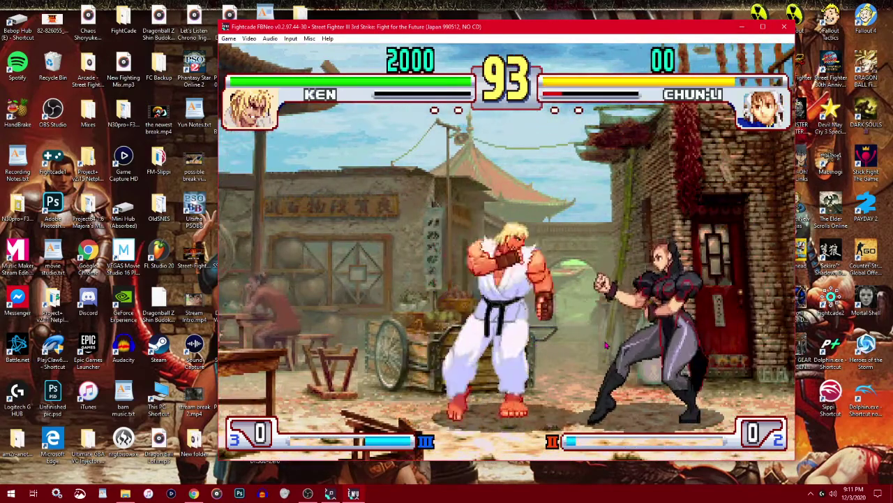
pyautogui.hotkey('Up', 'Right')
pyautogui.press('c')
pyautogui.press('d')
pyautogui.press('c')
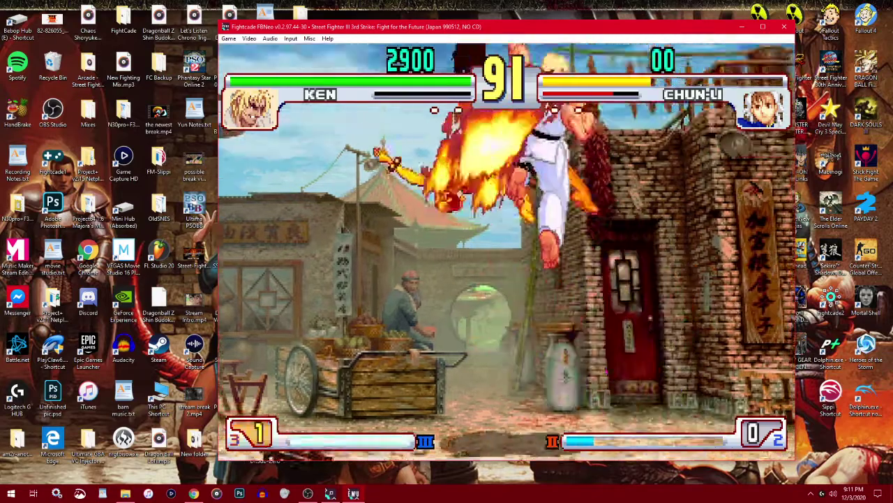
pyautogui.press('Up')
pyautogui.press('Right')
pyautogui.press('Right')
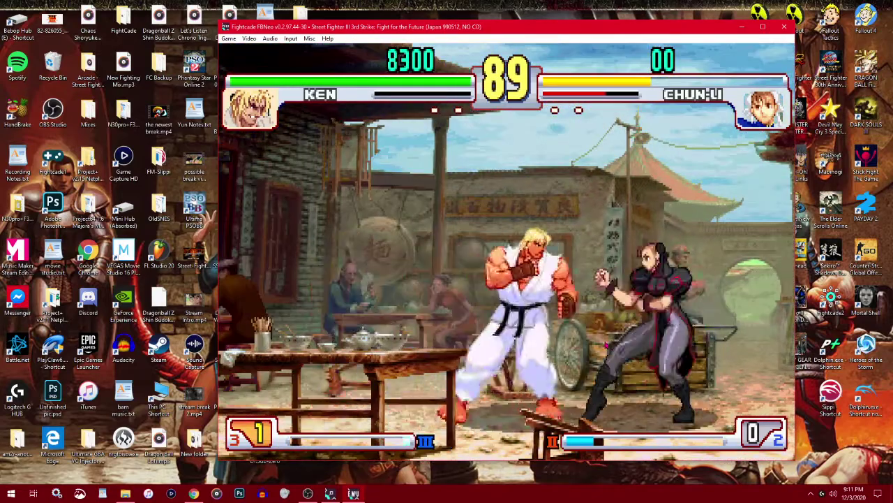
pyautogui.press('c')
pyautogui.press('Right')
pyautogui.press('Down')
pyautogui.press('Right')
pyautogui.press('d')
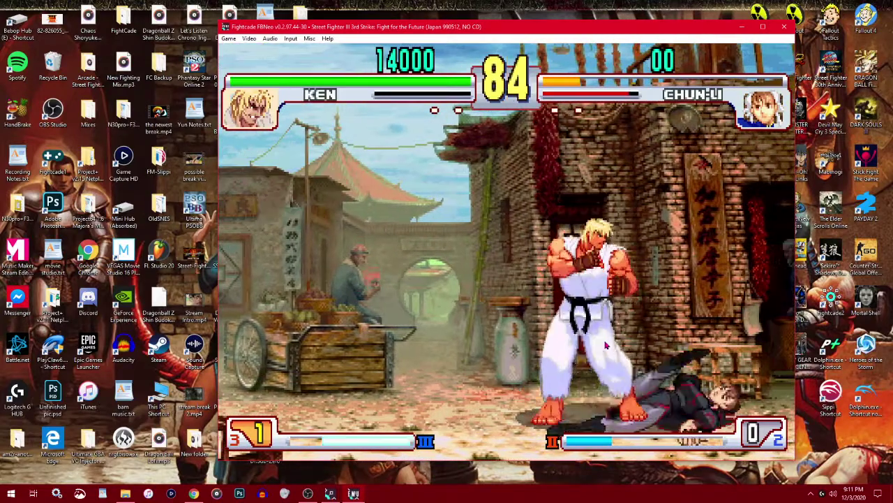
pyautogui.press('a')
pyautogui.press('d')
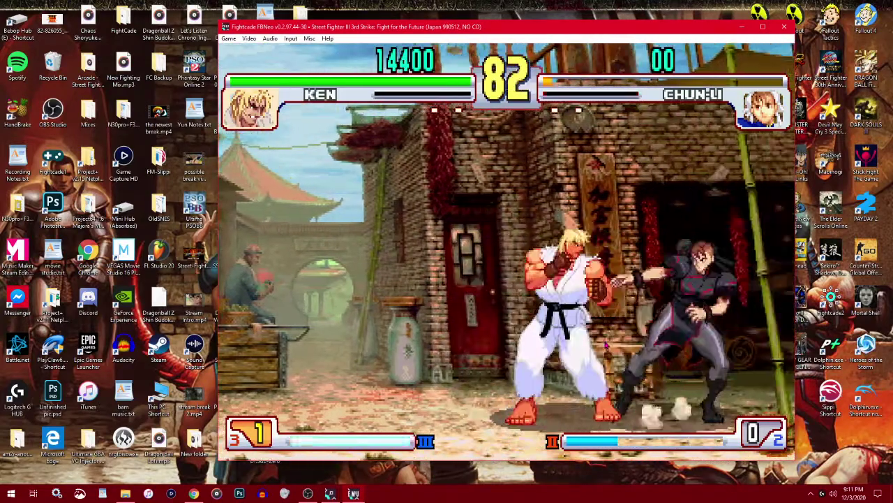
pyautogui.press('c')
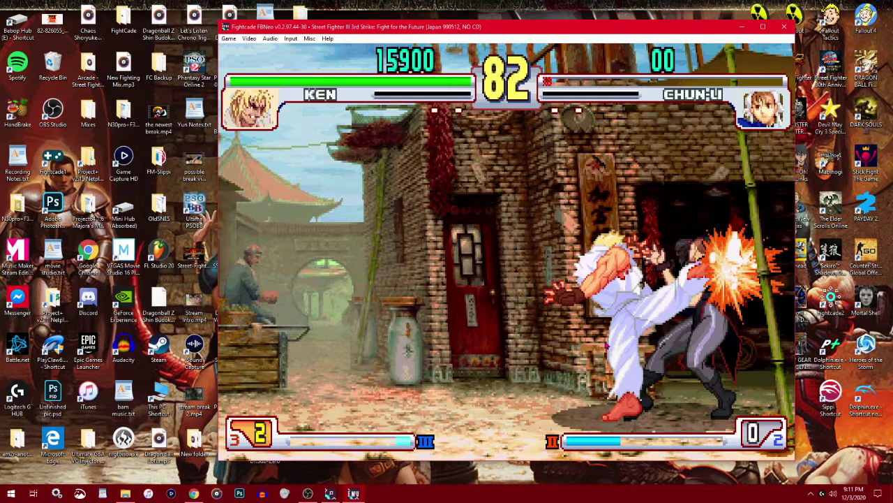